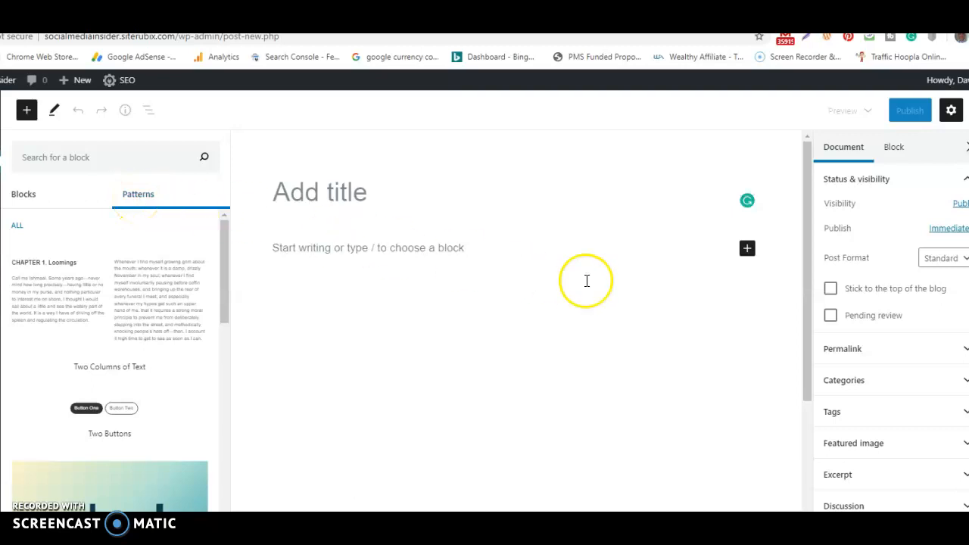
# - Insert the Two Columns of Text pattern into the empty post
pyautogui.click(747, 250)
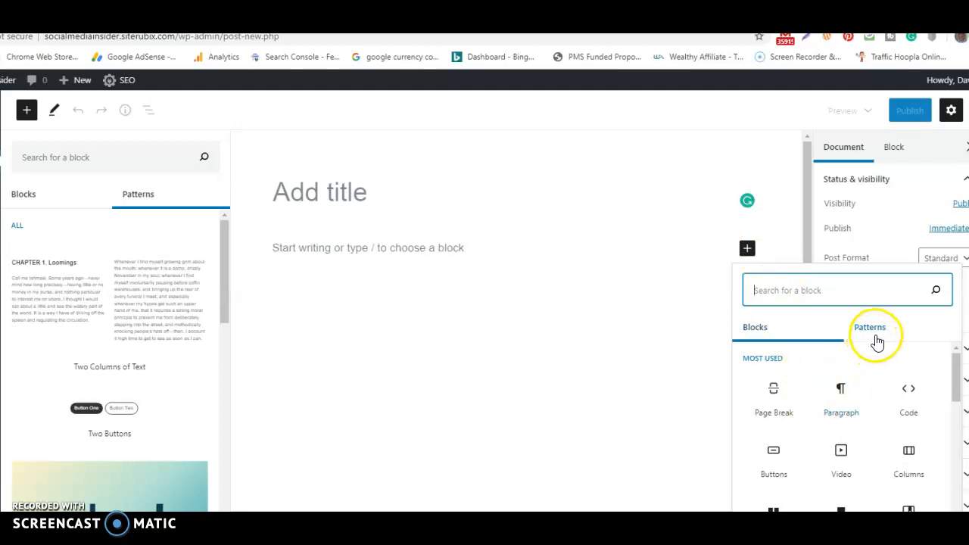
pyautogui.click(747, 250)
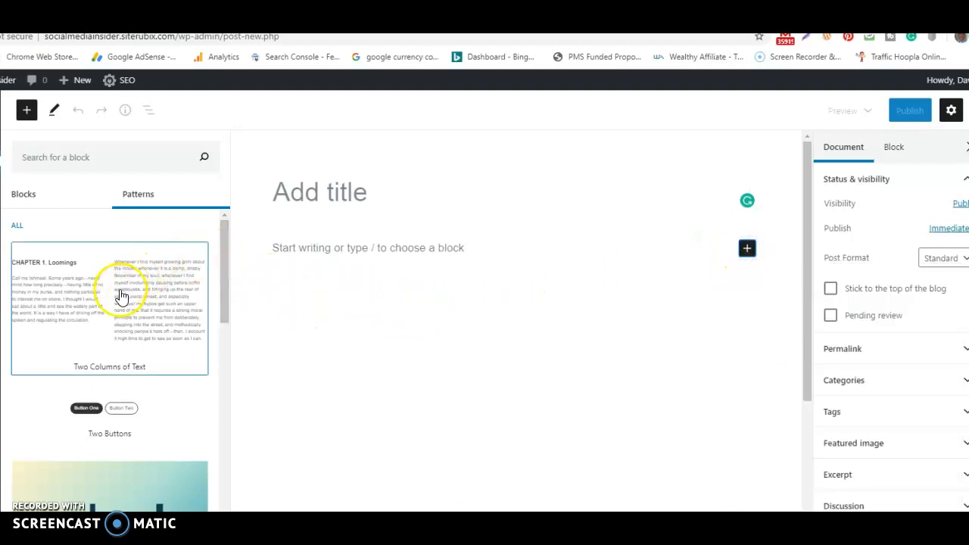
pyautogui.click(110, 310)
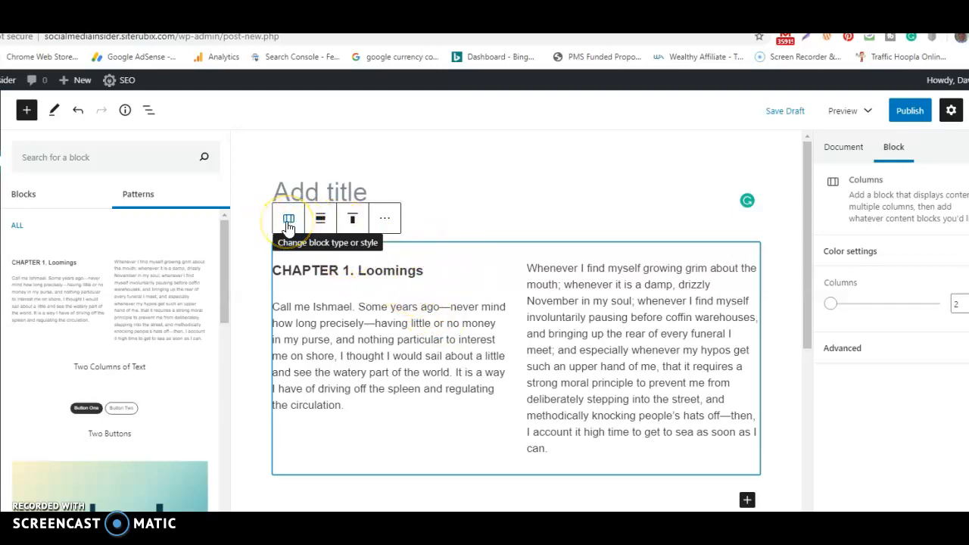
# - Review the columns block's alignment, transform and more options, and remove the block from the post
pyautogui.click(320, 219)
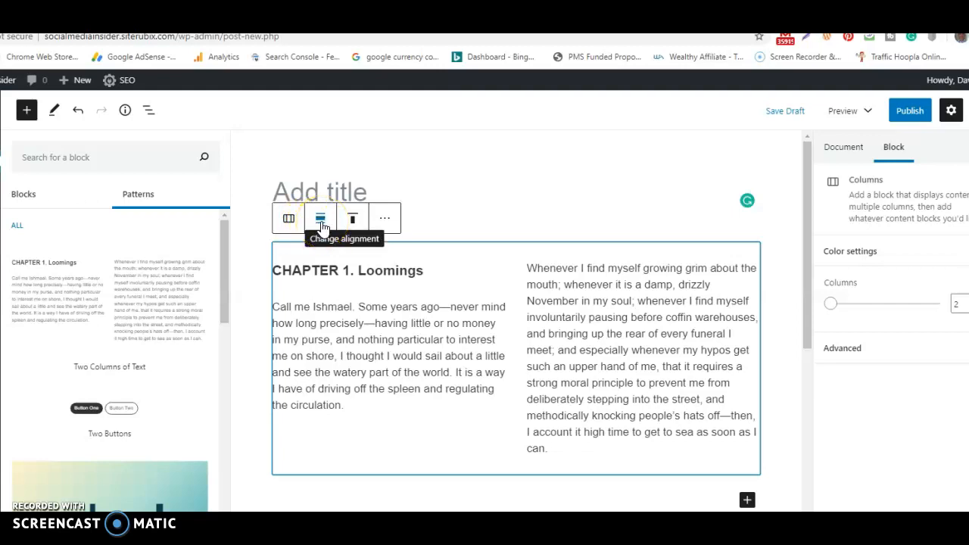
pyautogui.click(321, 221)
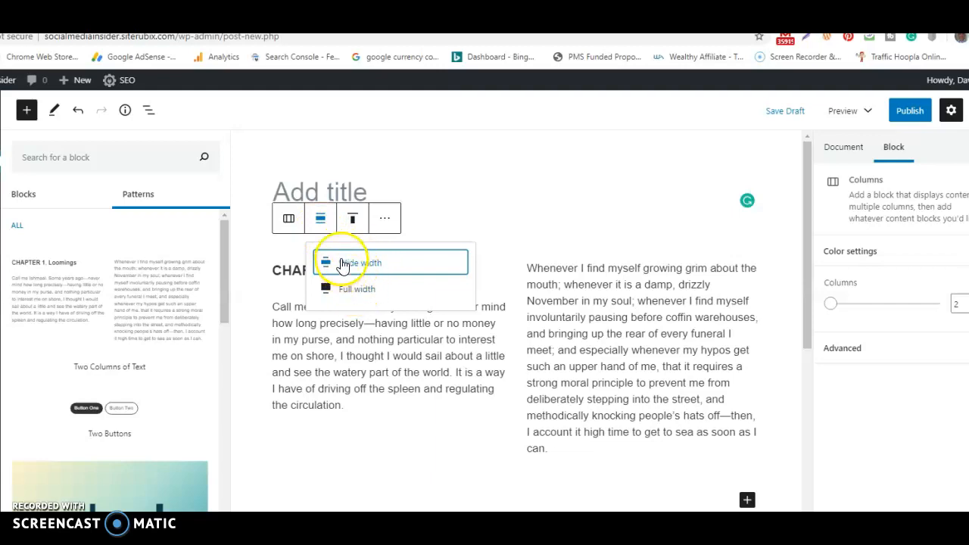
pyautogui.click(291, 221)
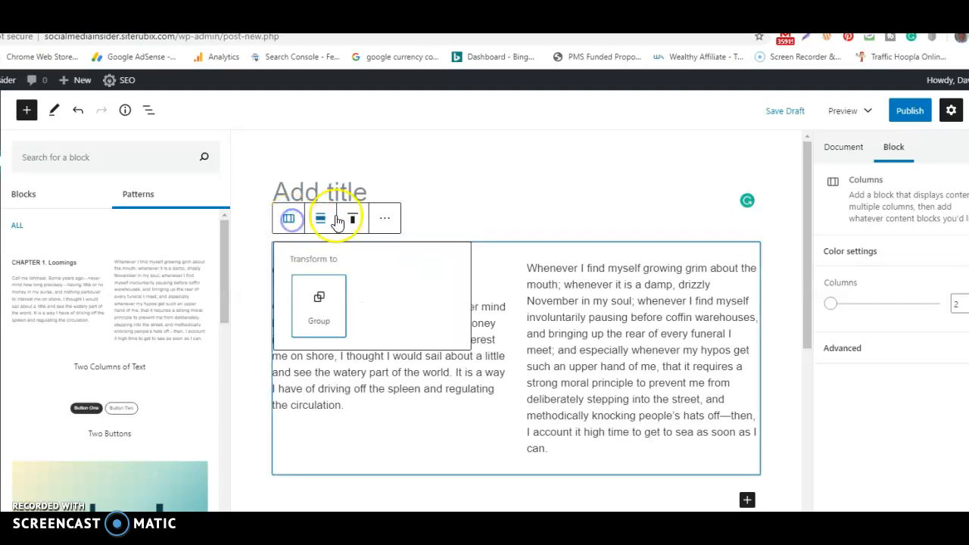
pyautogui.click(383, 221)
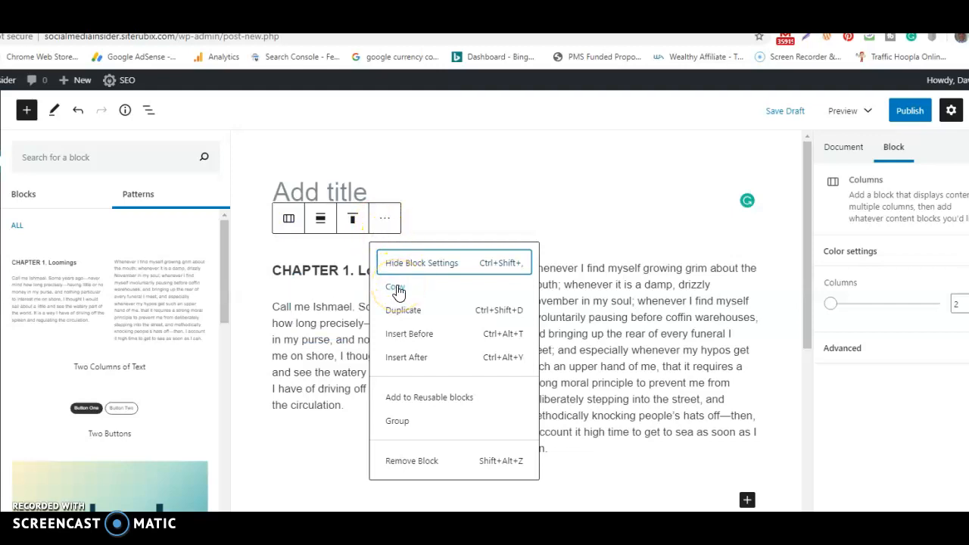
pyautogui.click(425, 463)
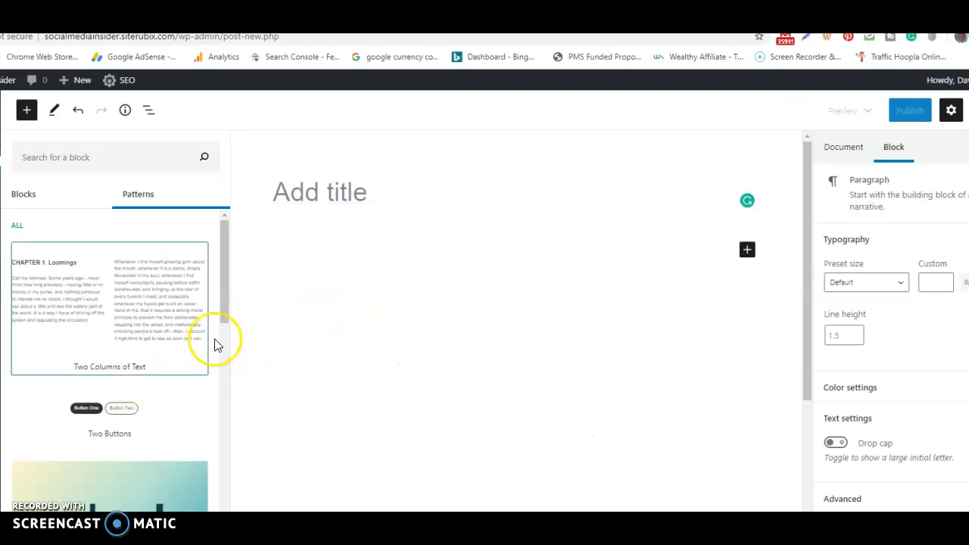
# - Insert the Two Buttons pattern into the post and view the buttons block's additional options
pyautogui.moveTo(224, 295); pyautogui.dragTo(219, 324)
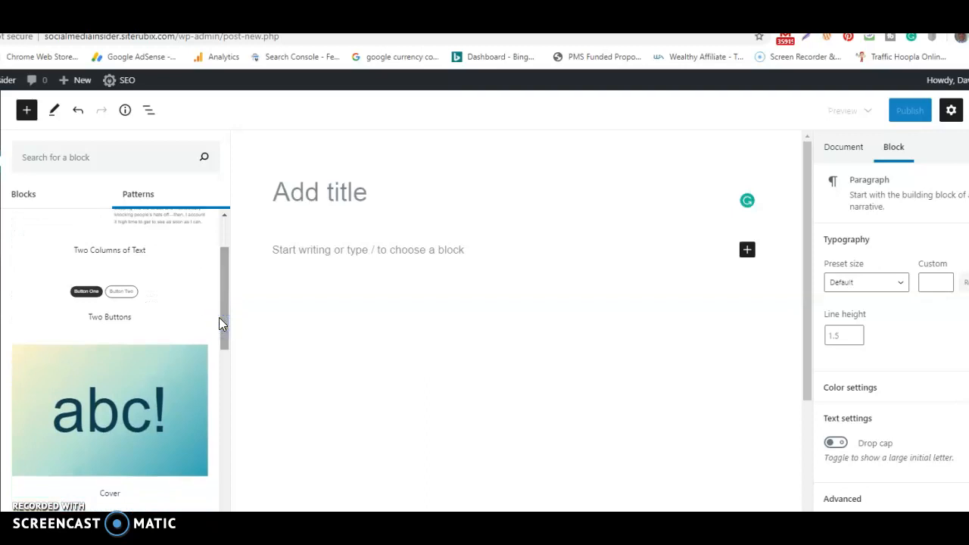
pyautogui.click(99, 305)
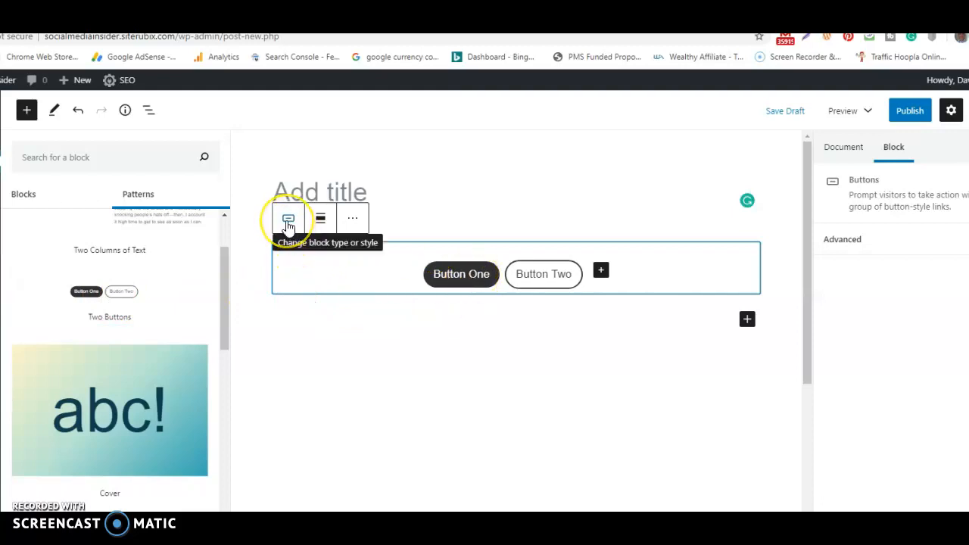
pyautogui.click(351, 221)
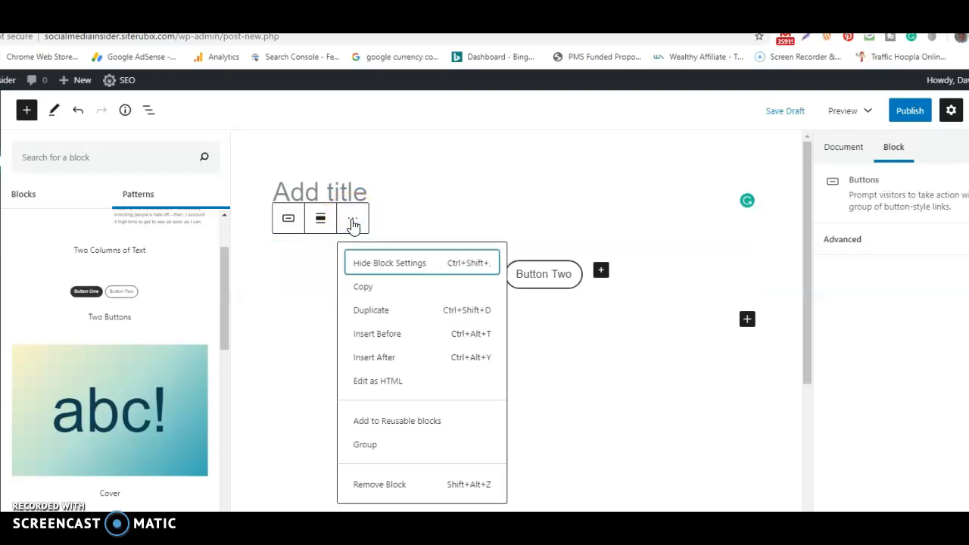
pyautogui.click(405, 211)
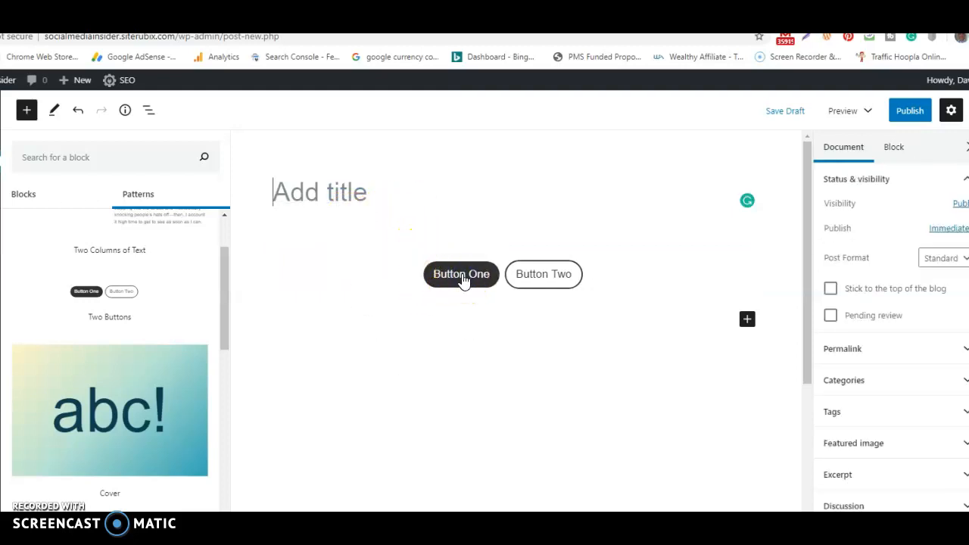
# - Bring up the link settings of Button One and remove that button from the buttons block
pyautogui.click(461, 275)
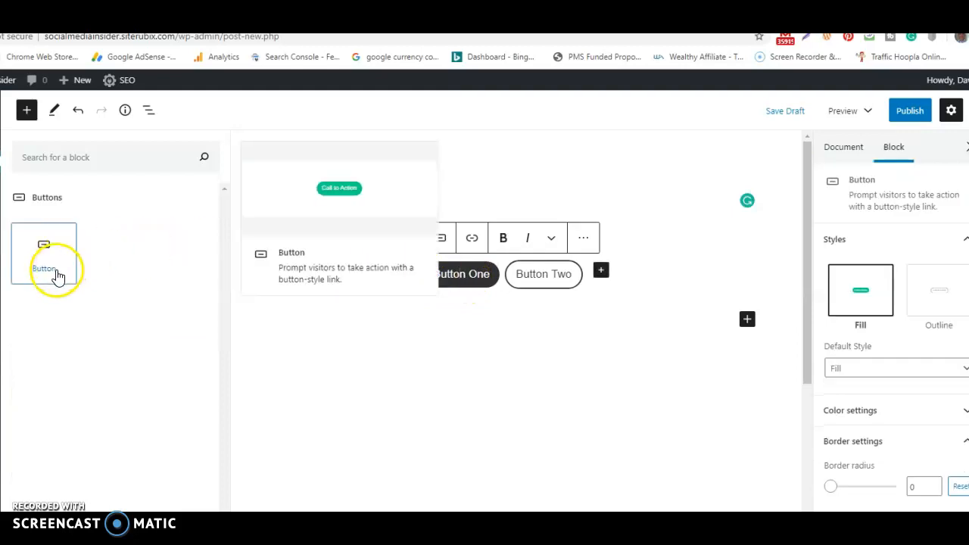
pyautogui.click(473, 239)
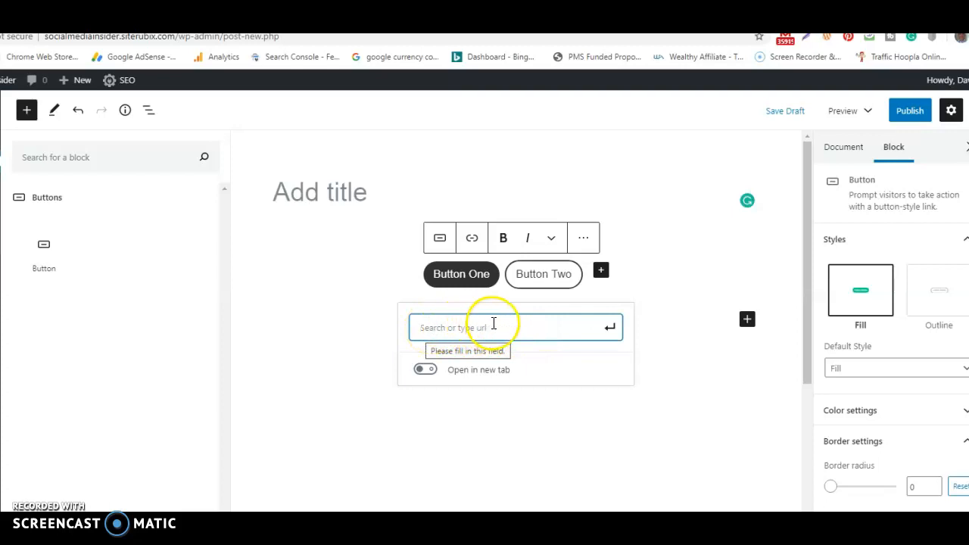
pyautogui.click(472, 242)
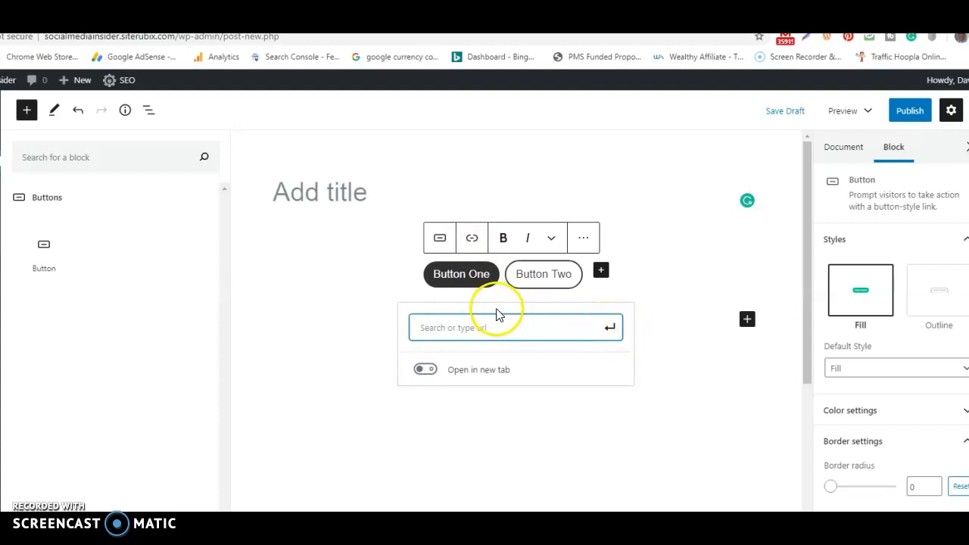
pyautogui.click(473, 241)
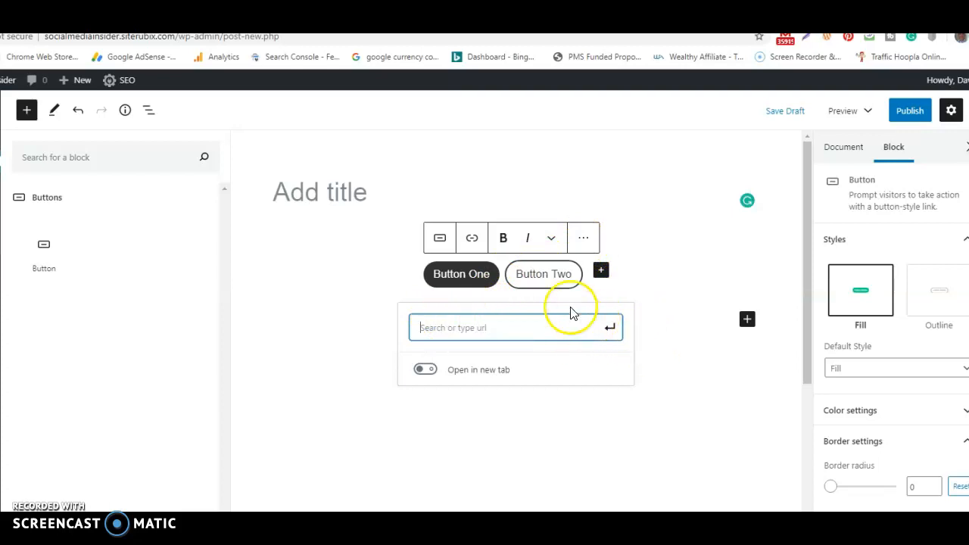
pyautogui.click(582, 244)
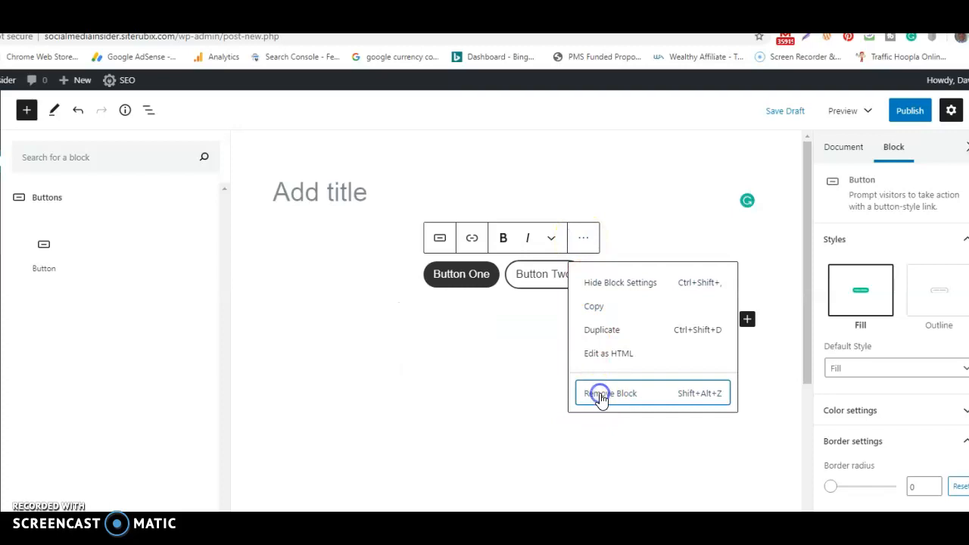
pyautogui.click(600, 398)
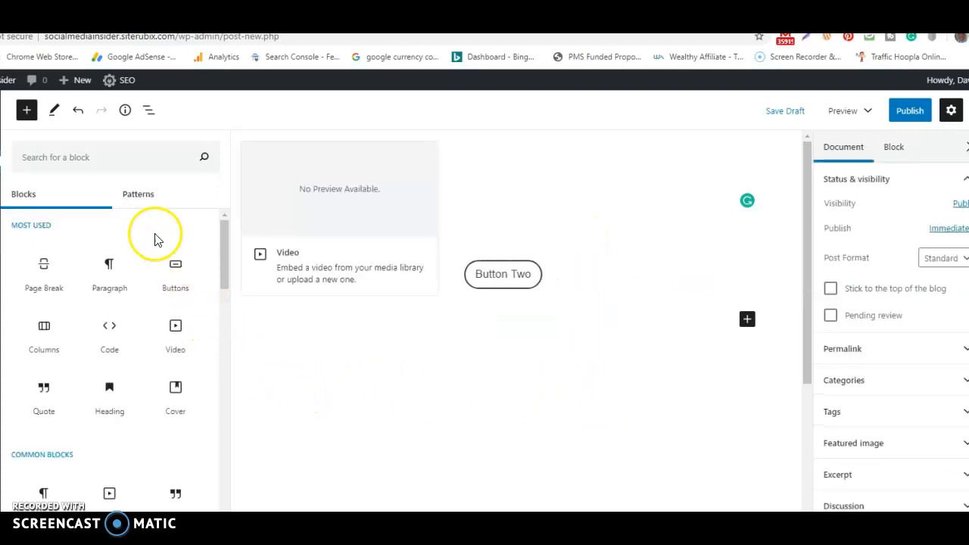
# - Insert the Cover pattern with the "abc!" text below the buttons block
pyautogui.click(134, 195)
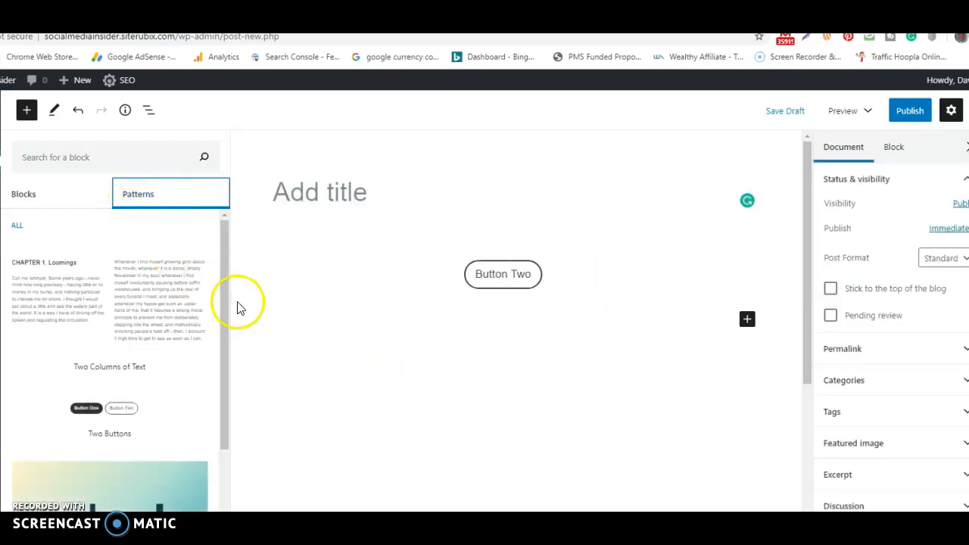
pyautogui.moveTo(226, 305); pyautogui.dragTo(223, 389)
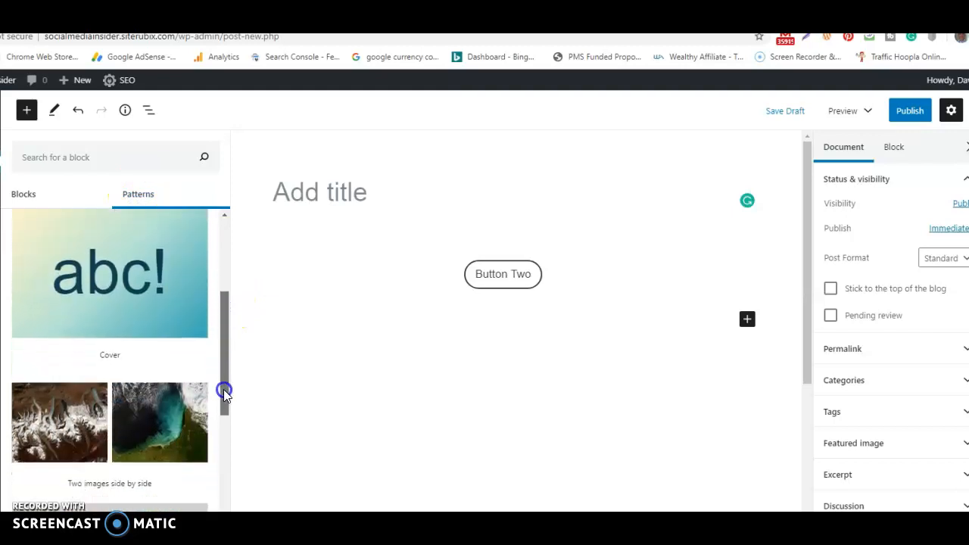
pyautogui.click(107, 293)
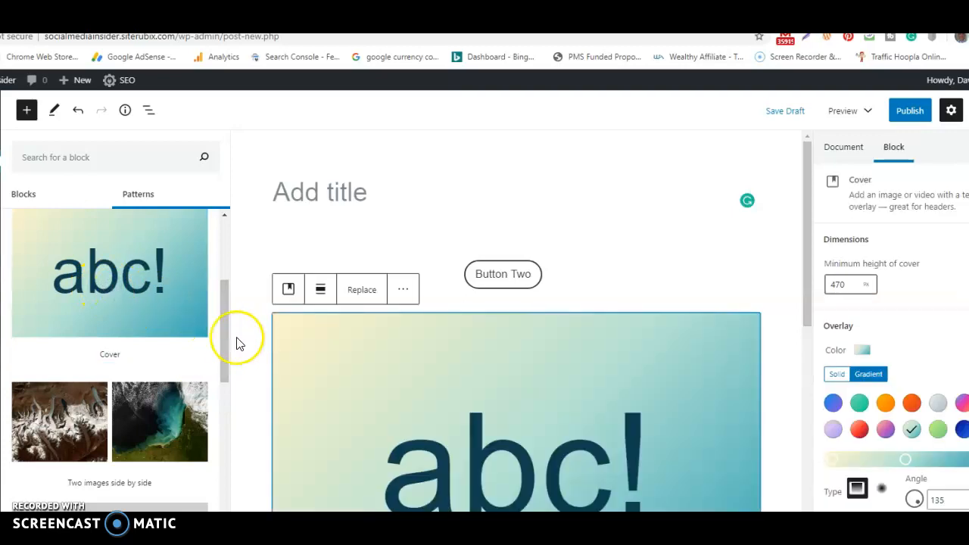
# - Insert the "Two images side by side" pattern below the cover and look over both blocks
pyautogui.scroll(-3, 229, 336)
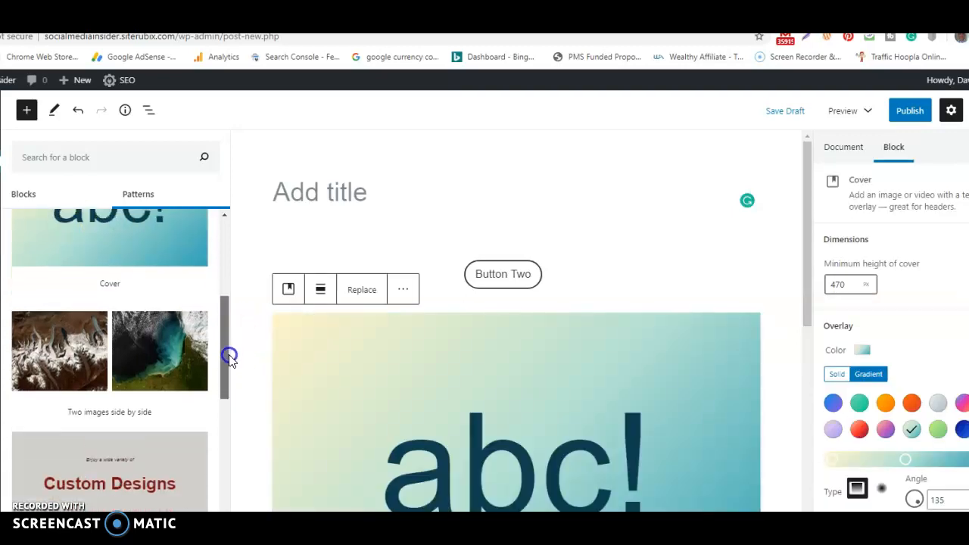
pyautogui.click(111, 342)
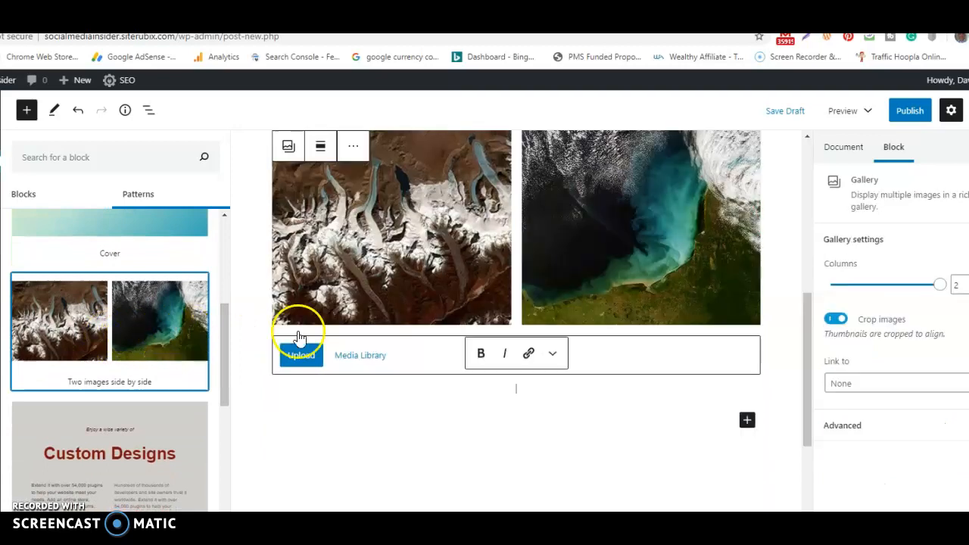
pyautogui.scroll(3, 582, 423)
pyautogui.scroll(1, 581, 424)
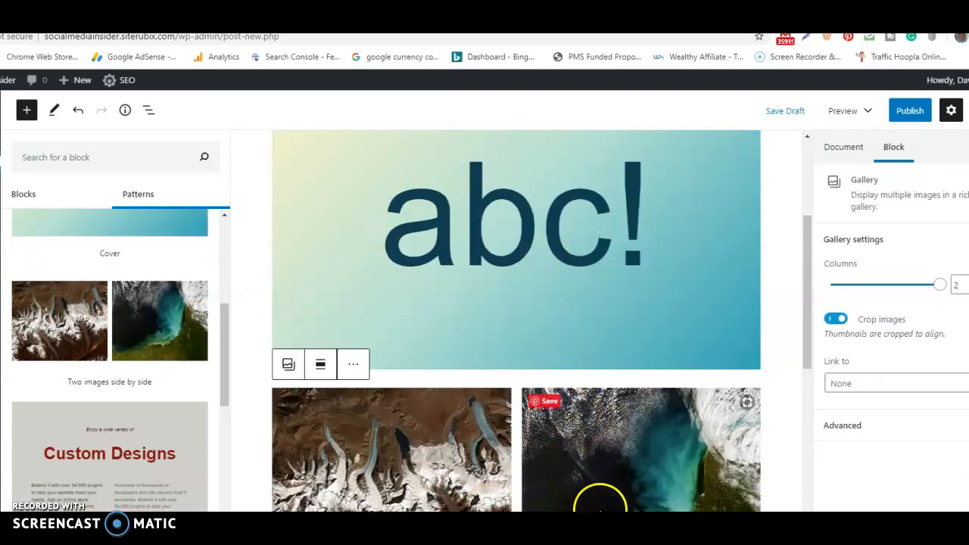
pyautogui.scroll(2, 571, 468)
pyautogui.scroll(-1, 571, 467)
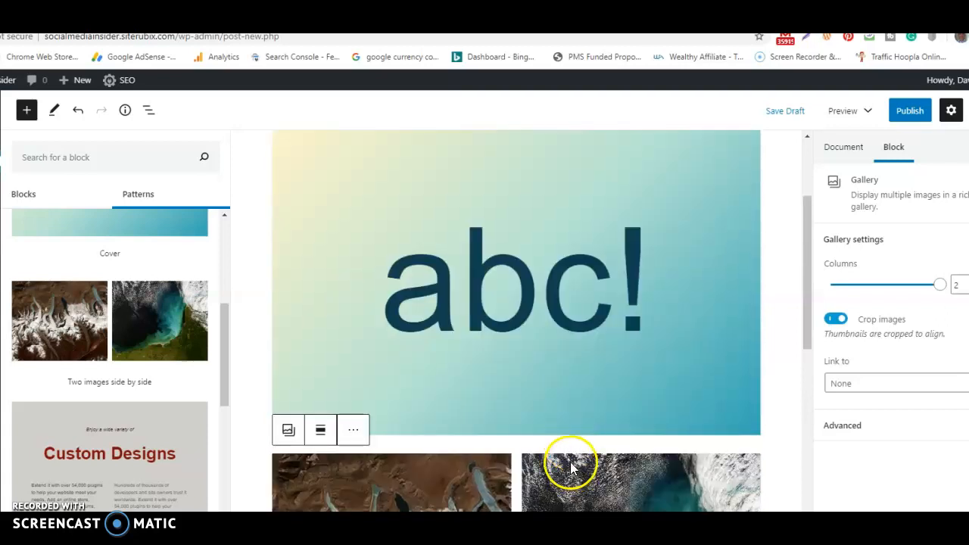
pyautogui.scroll(2, 571, 468)
pyautogui.scroll(-3, 571, 468)
pyautogui.scroll(-2, 571, 463)
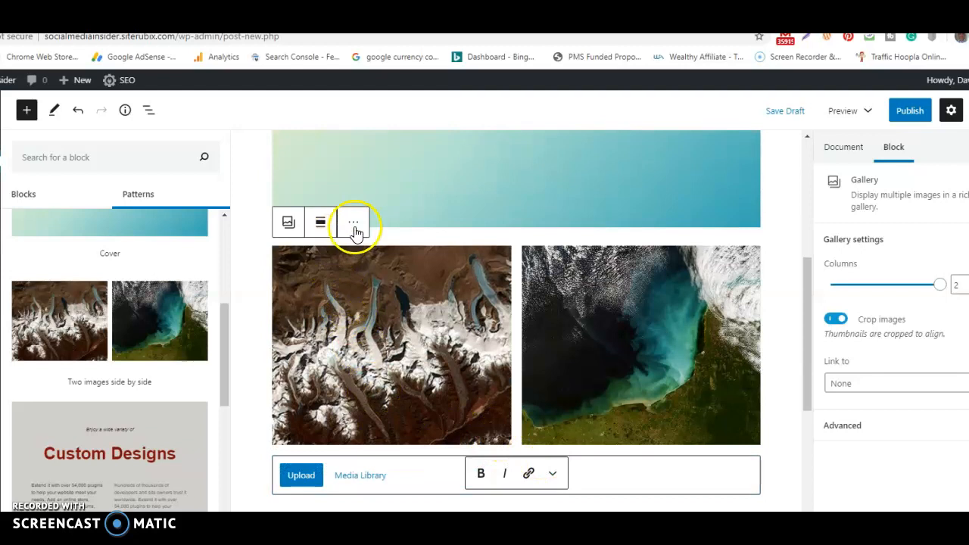
# - Remove the two-image gallery block and the cover block from the post
pyautogui.click(354, 225)
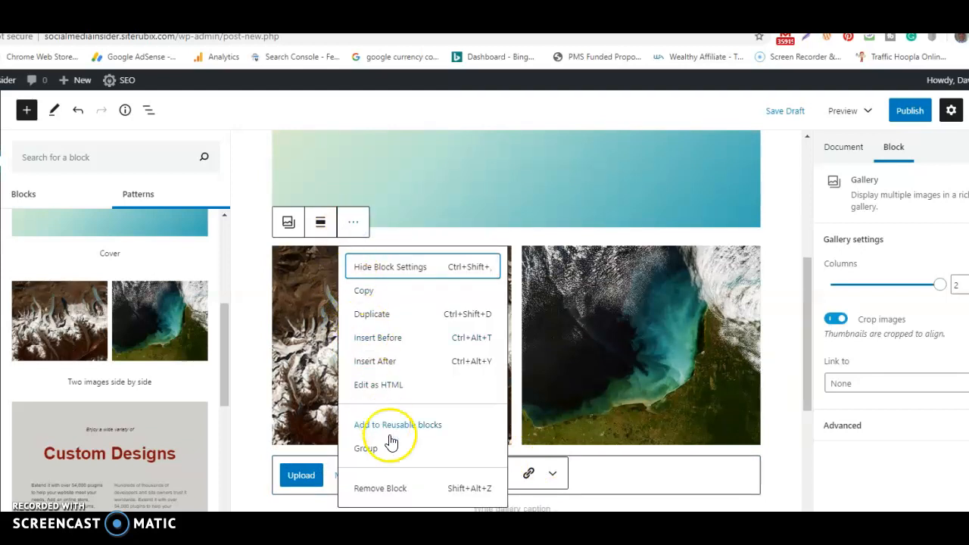
pyautogui.click(393, 488)
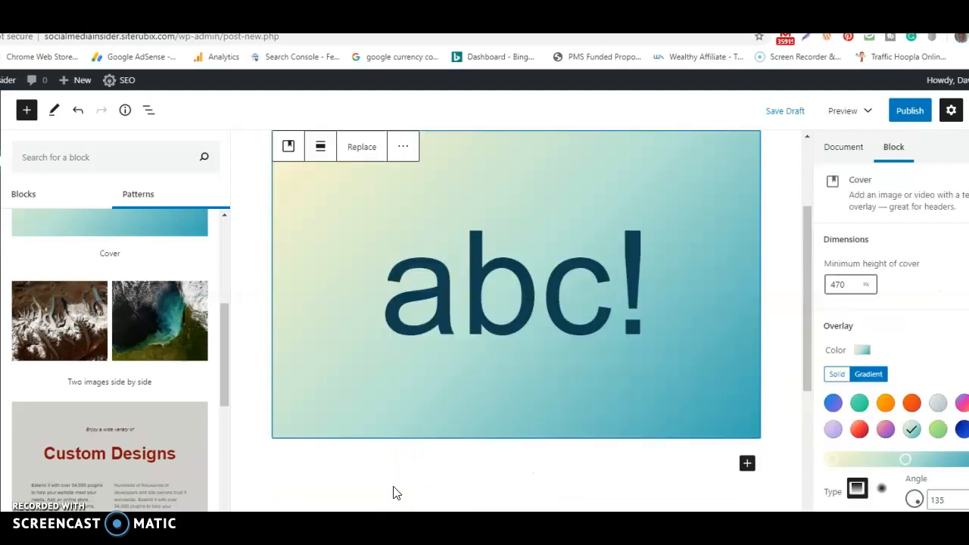
pyautogui.click(397, 147)
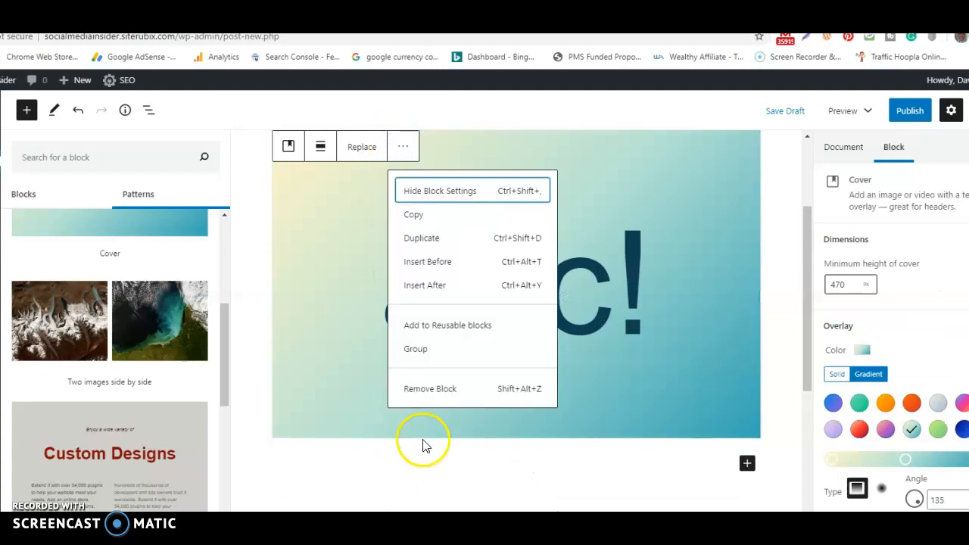
pyautogui.click(433, 389)
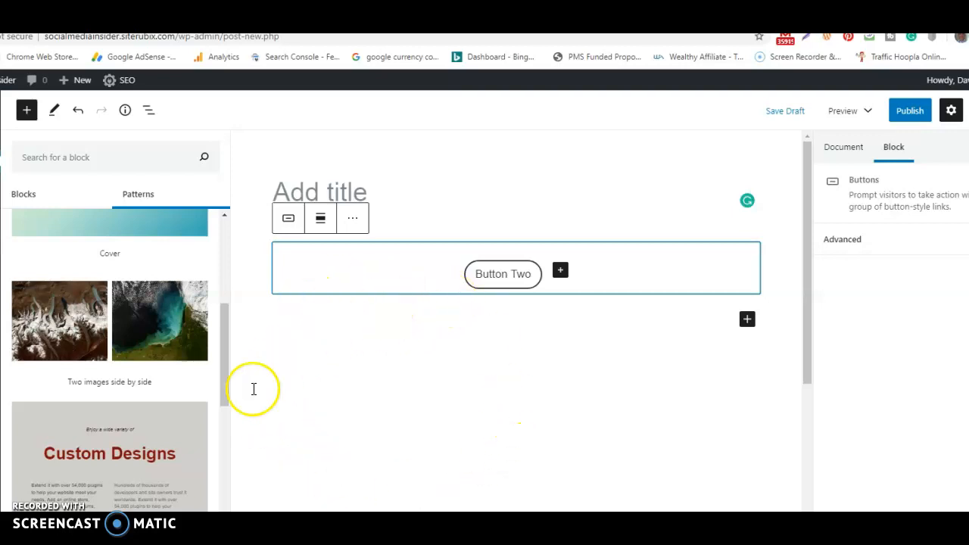
# - Insert the pattern headed "Custom Designs" below the buttons block and add an empty Paragraph block beneath it
pyautogui.click(136, 452)
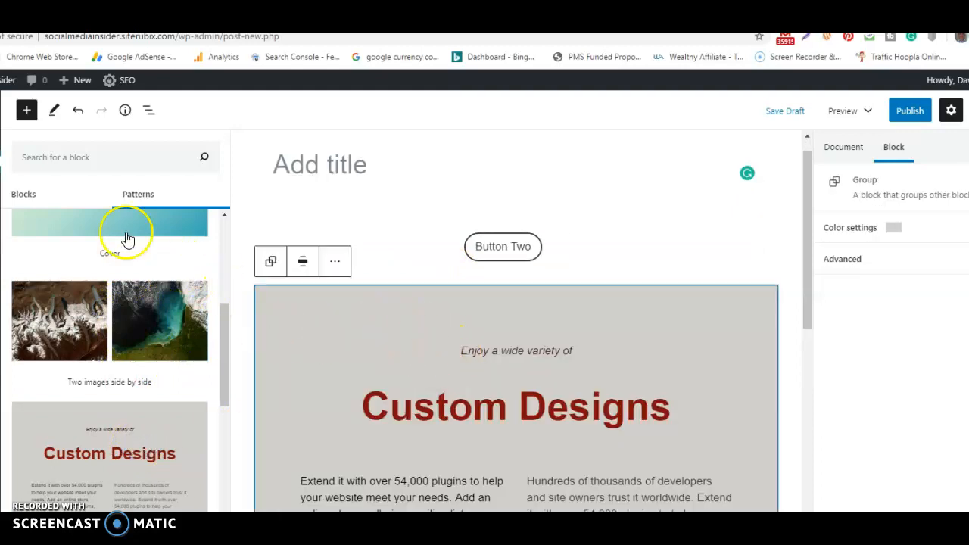
pyautogui.click(25, 198)
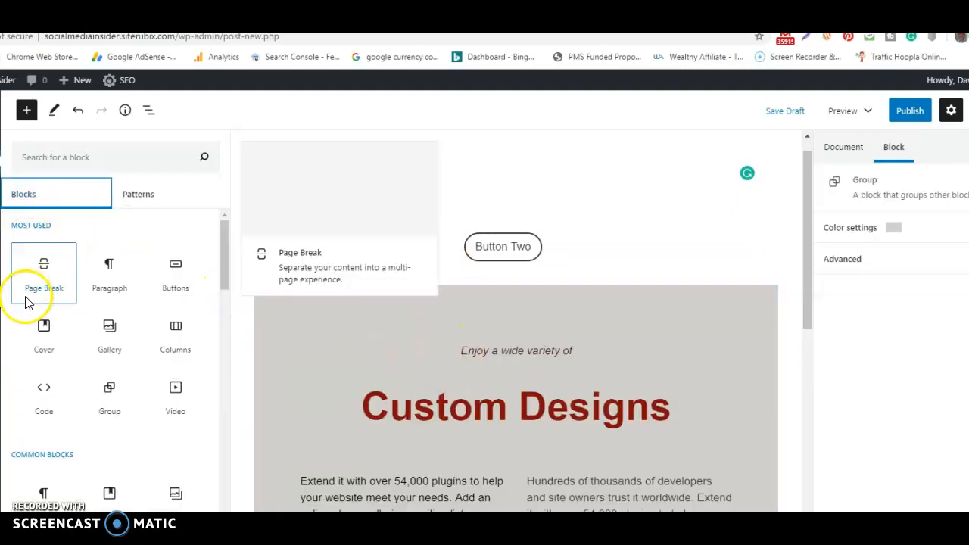
pyautogui.click(106, 288)
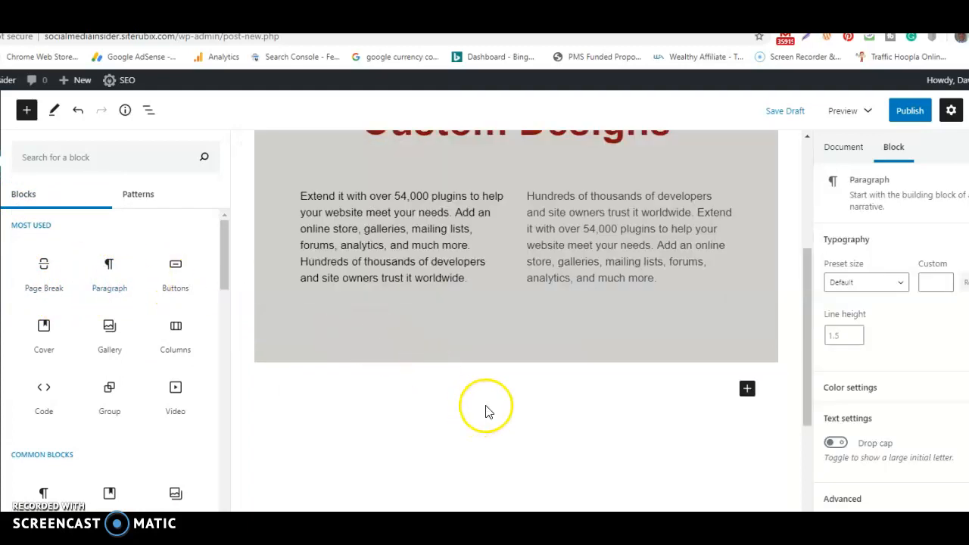
pyautogui.scroll(5, 481, 408)
pyautogui.scroll(-2, 488, 403)
pyautogui.scroll(2, 489, 401)
pyautogui.scroll(-3, 515, 371)
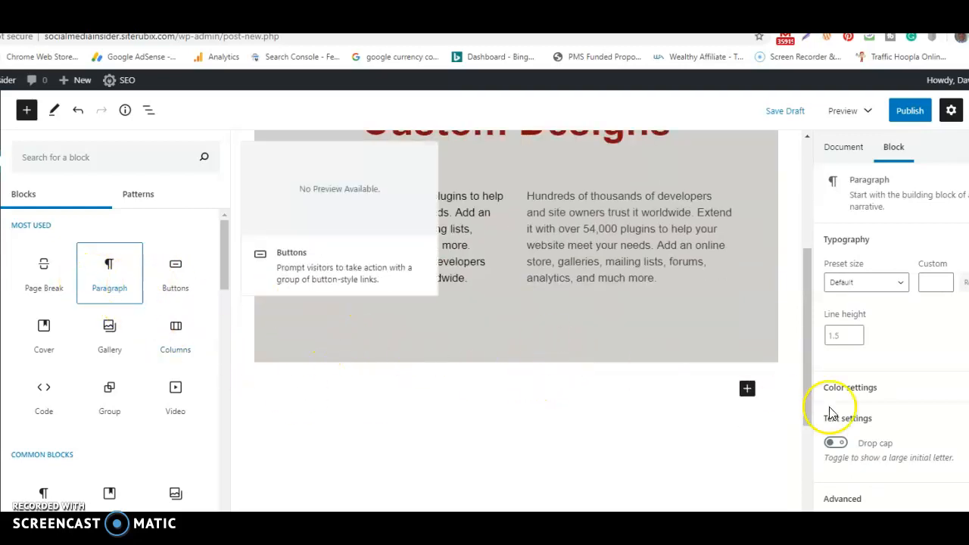
pyautogui.click(109, 289)
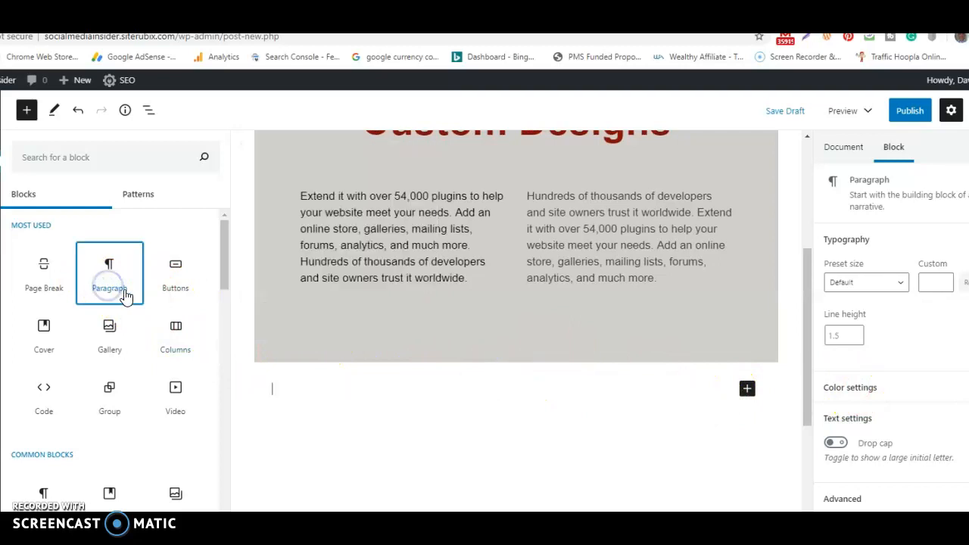
# - Remove the "Button Two" button from the buttons block beneath the post title
pyautogui.click(300, 388)
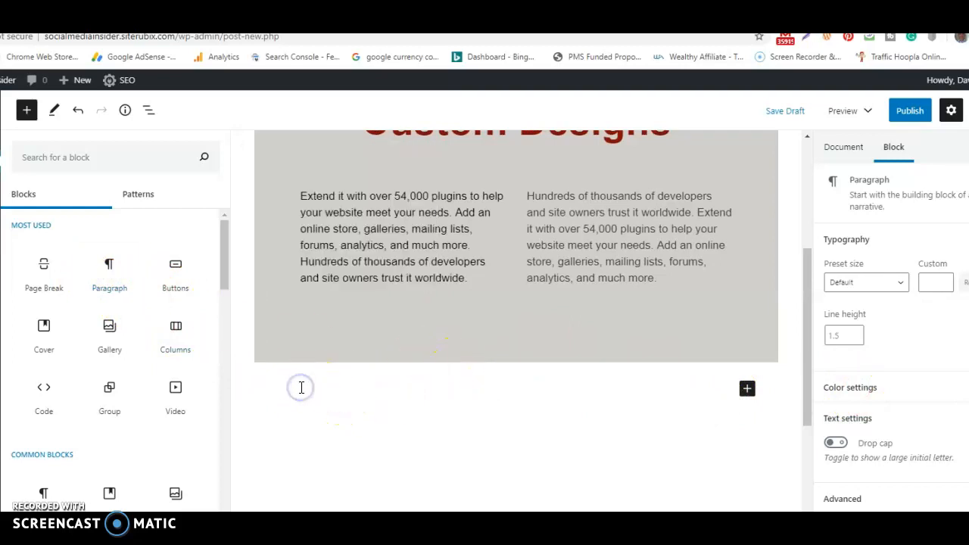
pyautogui.scroll(5, 302, 387)
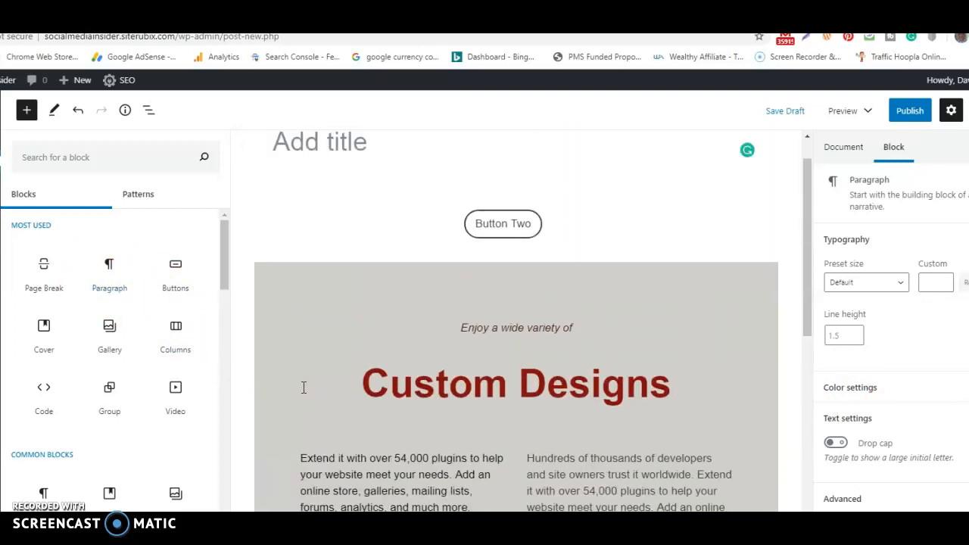
pyautogui.click(511, 225)
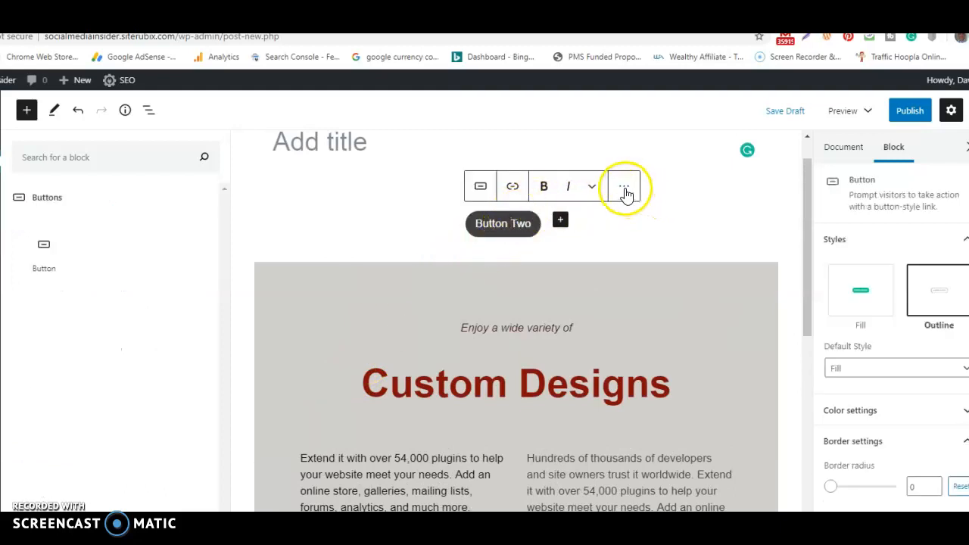
pyautogui.click(624, 190)
pyautogui.click(660, 341)
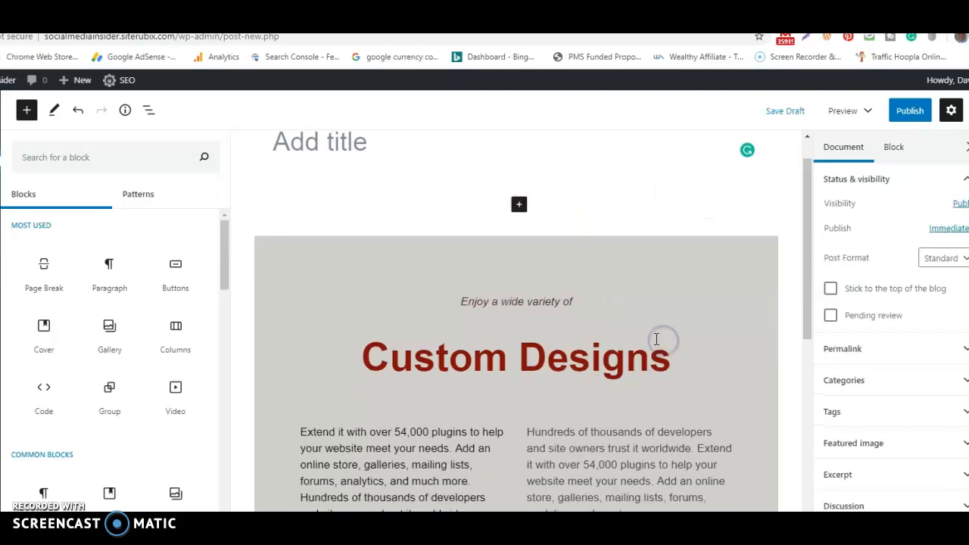
# - Remove the whole group block headed "Custom Designs" from the post
pyautogui.click(534, 214)
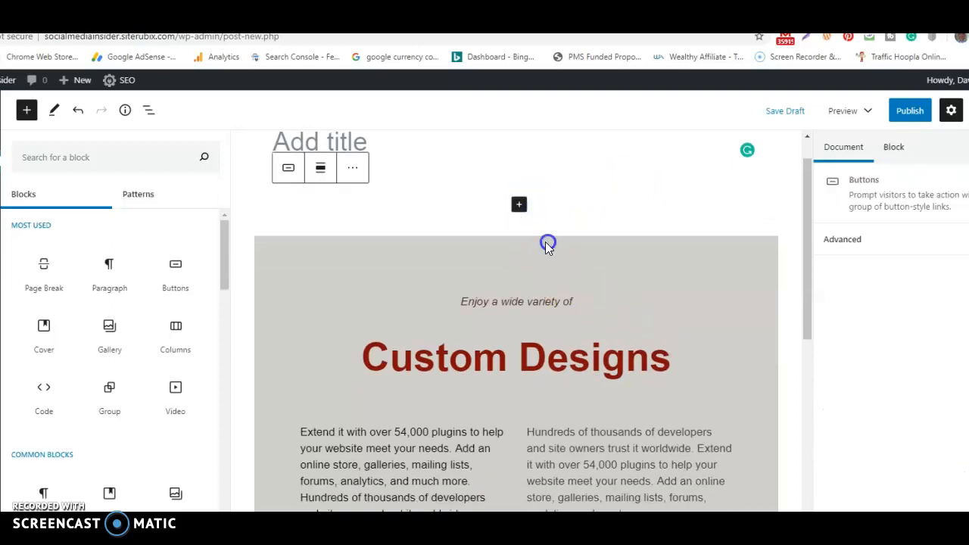
pyautogui.click(547, 242)
pyautogui.click(333, 214)
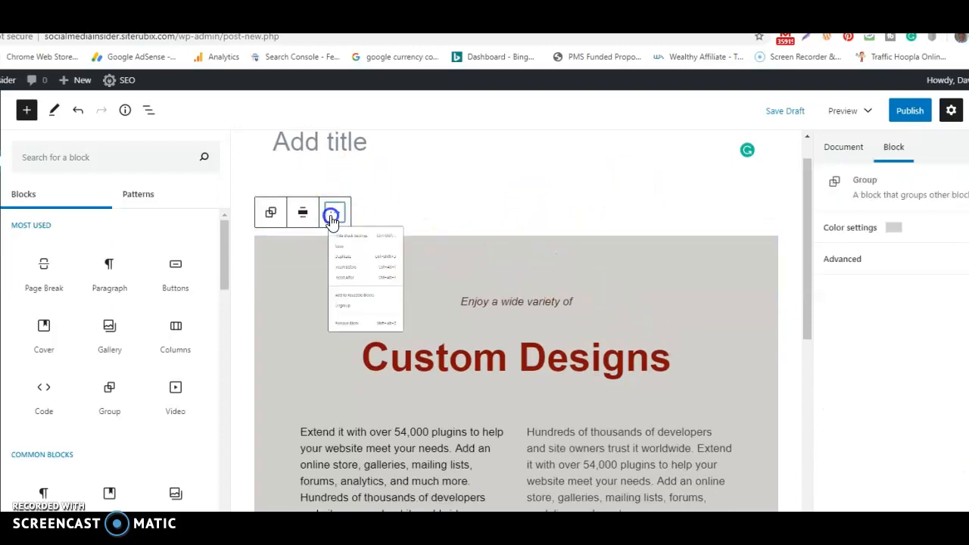
pyautogui.click(366, 460)
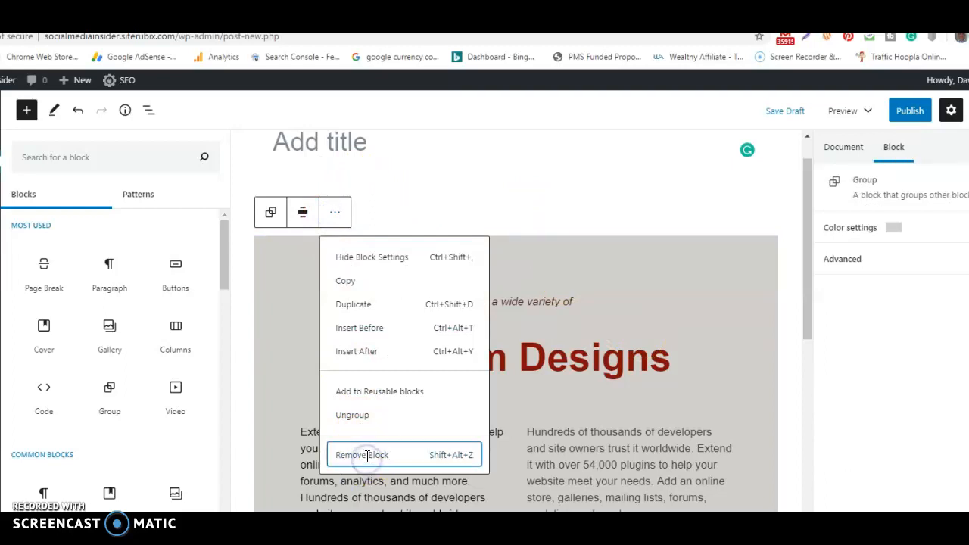